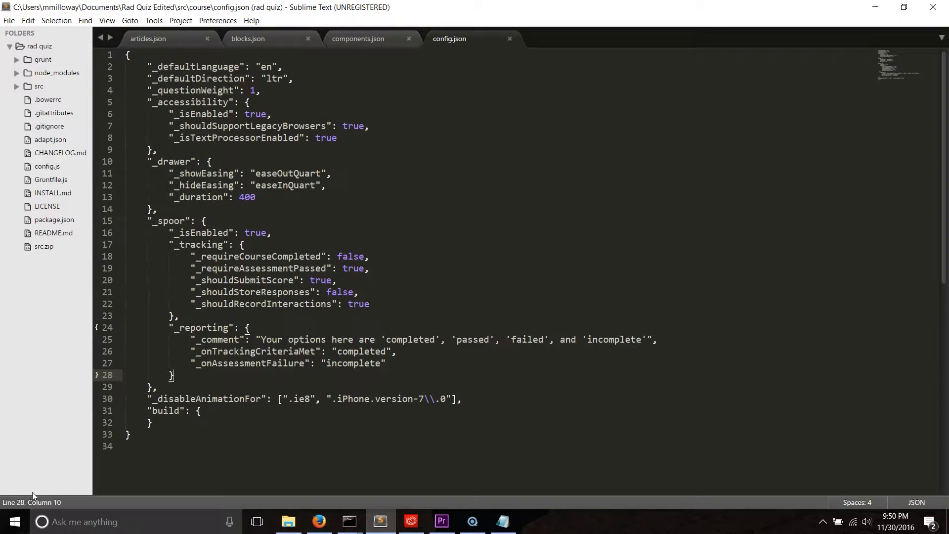
- Replace everything in config.json with the copied configuration that sets _scormVersion to "2004", and set _requireAssessmentPassed to true
drag(176, 431, 126, 54)
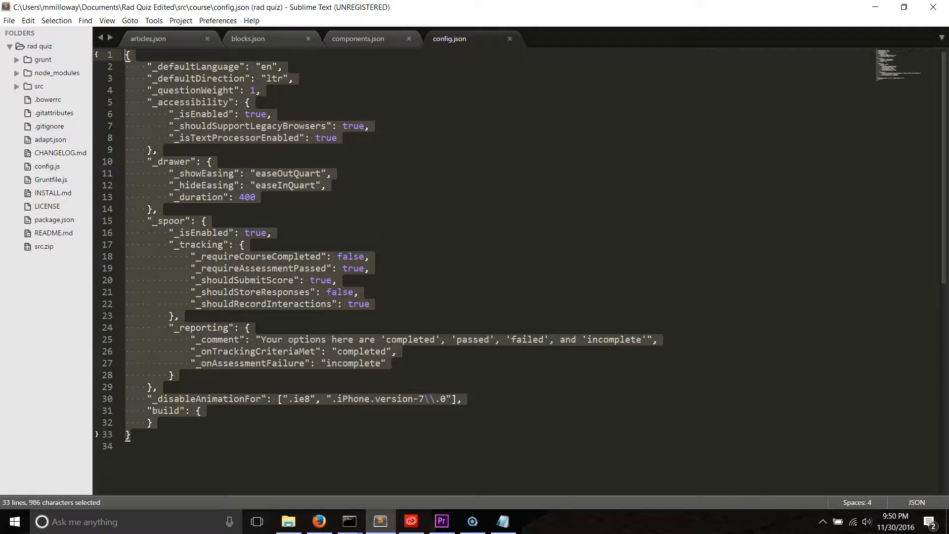
key(ctrl+v)
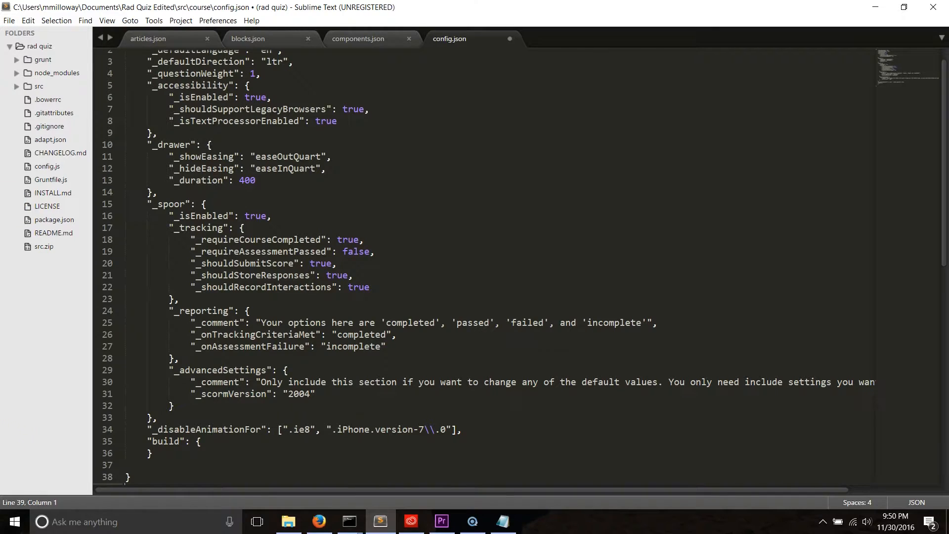
key(ctrl+z)
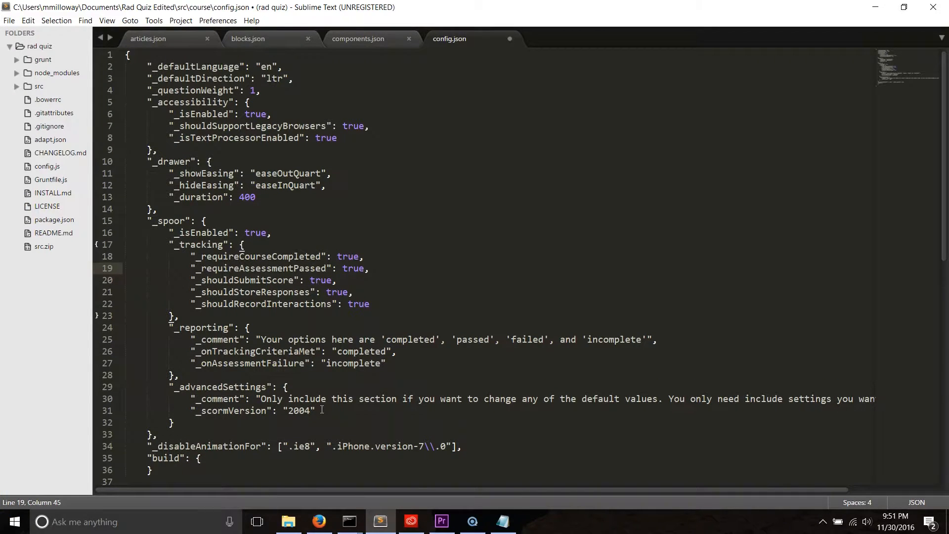
- Review the _scormVersion setting under _advancedSettings and the _requireCourseCompleted tracking setting in config.json
scroll(312, 403, down, 1)
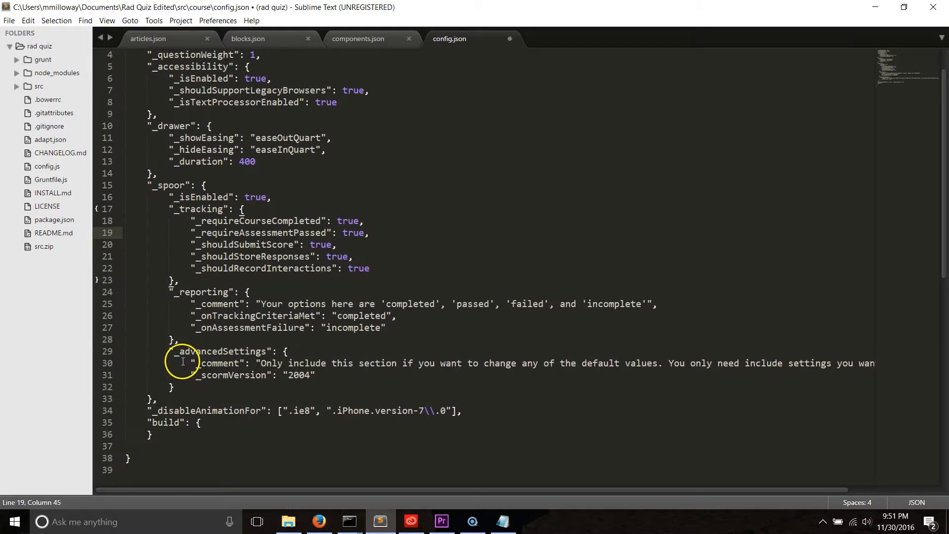
drag(192, 374, 317, 380)
click(324, 388)
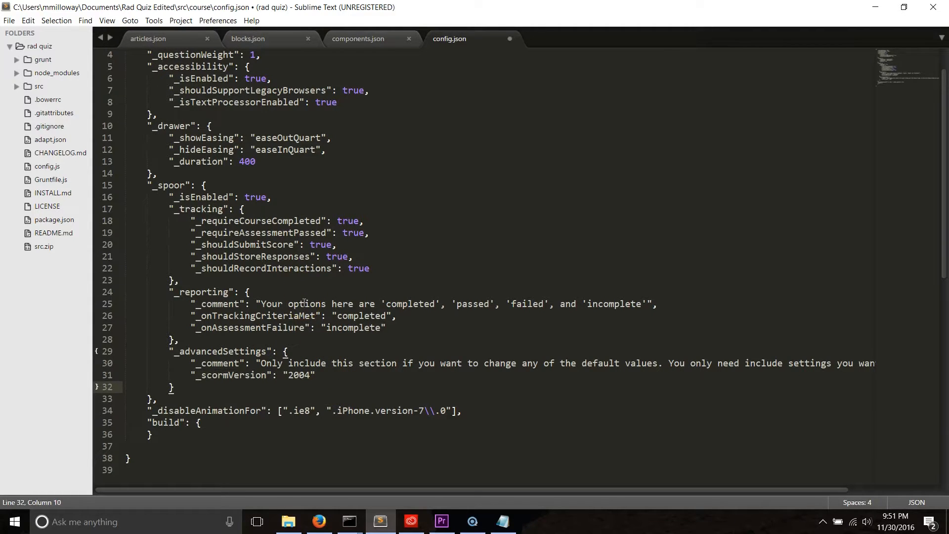
drag(206, 221, 321, 221)
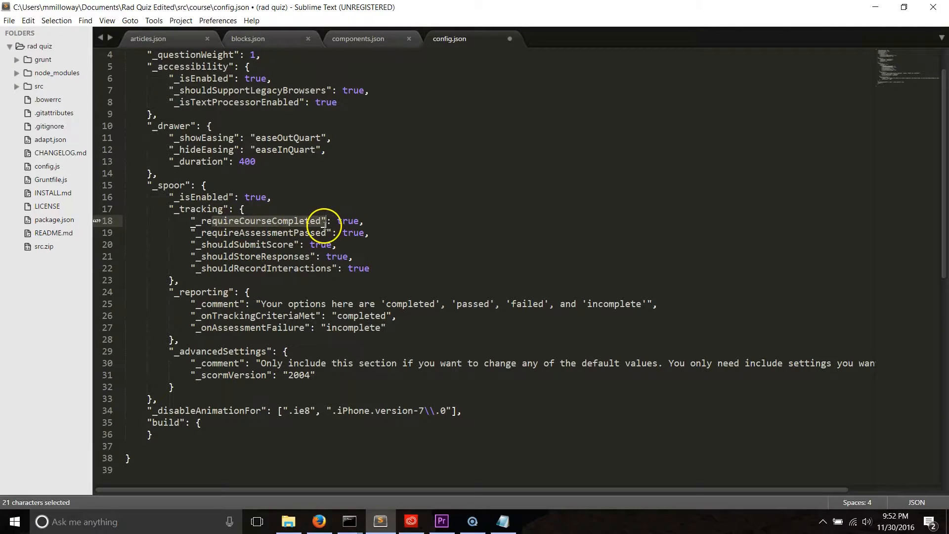
click(352, 221)
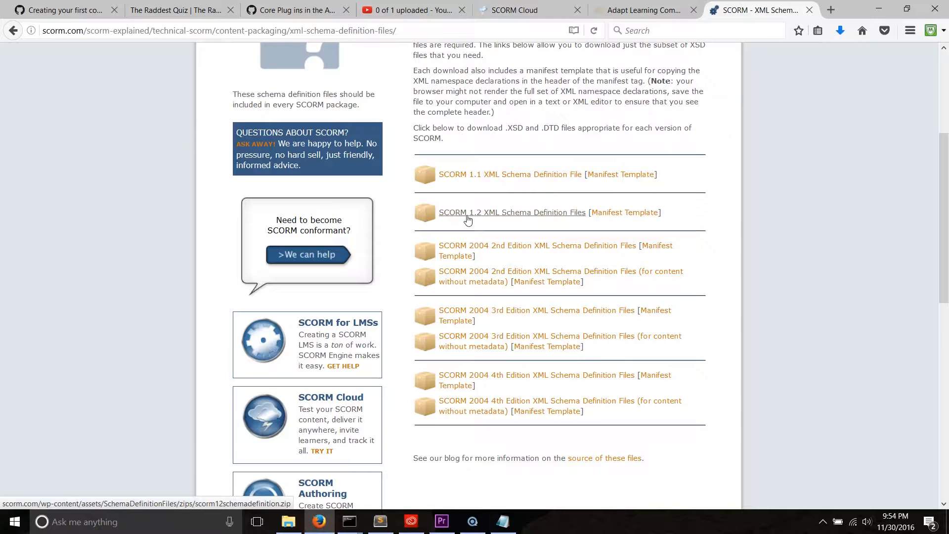
- Download the SCORM 2004 4th Edition XML Schema Definition Files from the scorm.com page in the browser
click(493, 376)
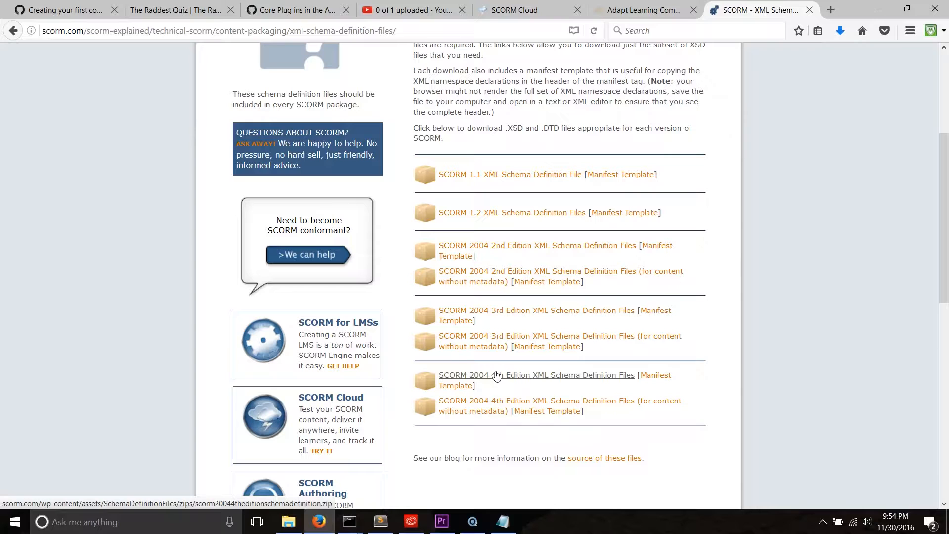
click(457, 376)
click(586, 391)
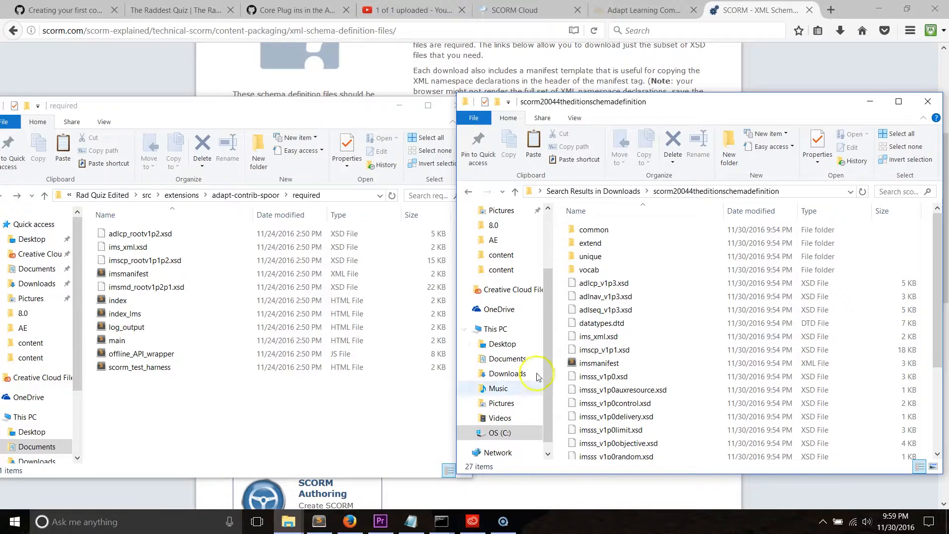
- Copy all files from the scorm20044theditionschemadefinition folder into adapt-contrib-spoor's required folder, replacing the files with the same names
click(584, 233)
drag(926, 233, 929, 312)
key(ctrl+a)
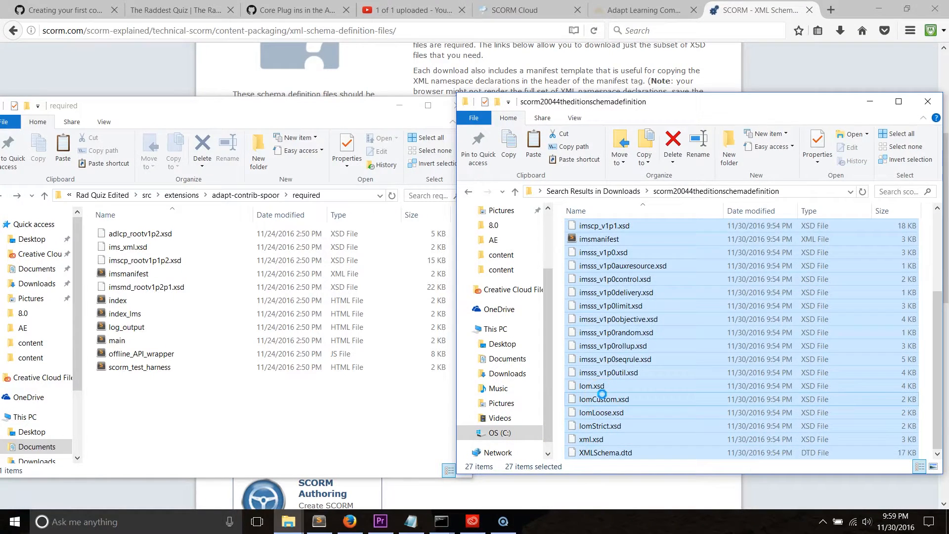
right_click(603, 394)
click(630, 322)
click(278, 437)
right_click(278, 437)
click(290, 308)
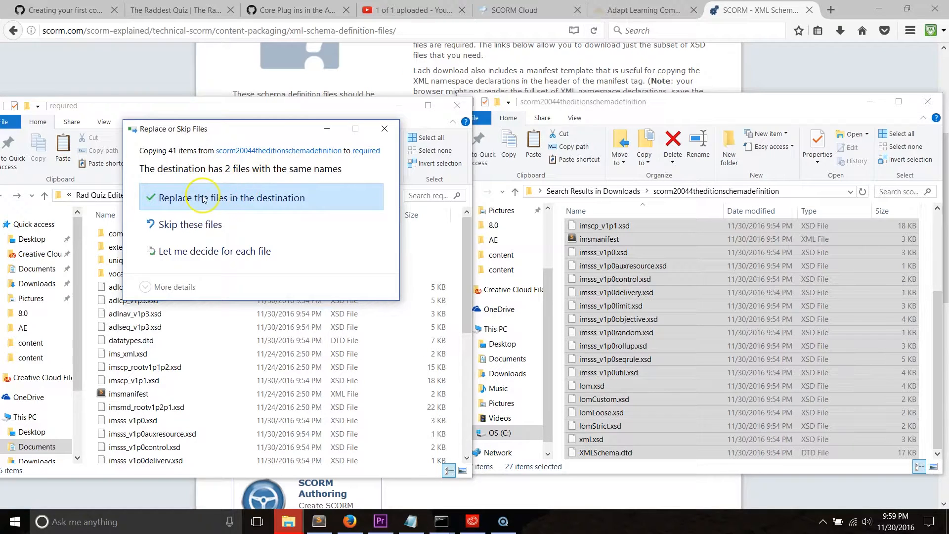
click(203, 198)
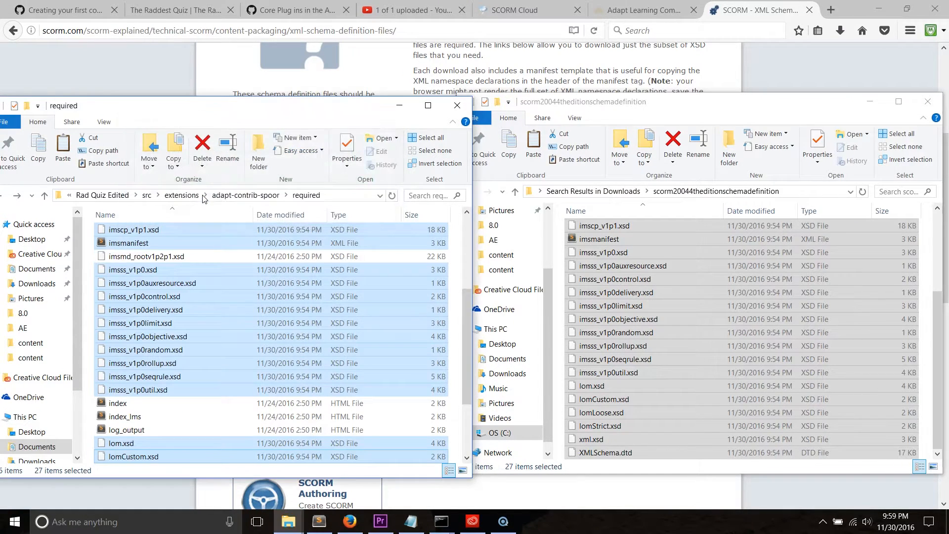
click(244, 336)
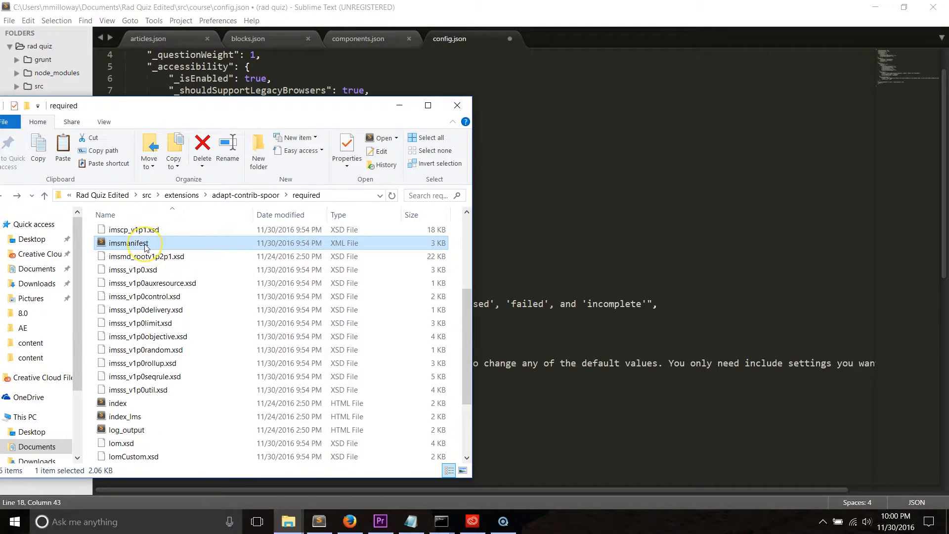
- Open the imsmanifest file from the required folder in Sublime Text and go to its resources section
right_click(146, 246)
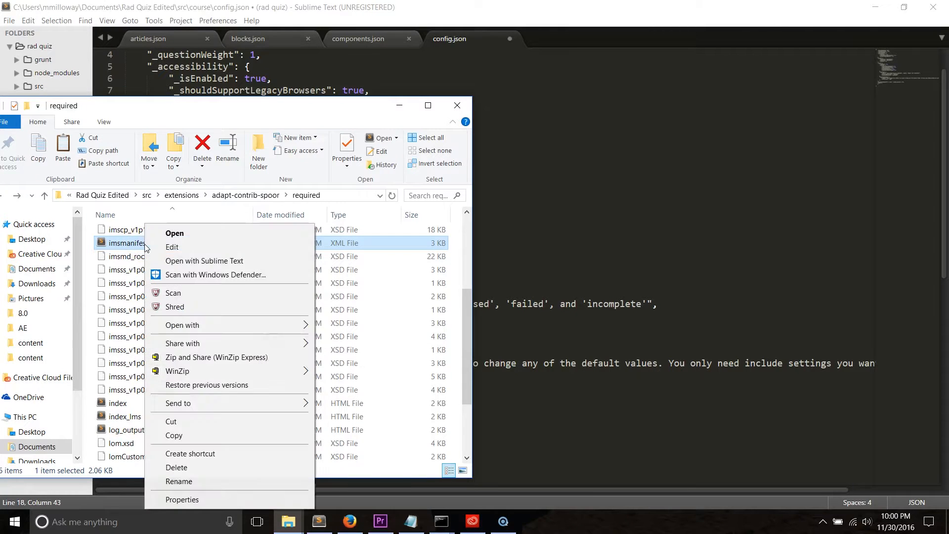
click(205, 261)
click(334, 251)
scroll(334, 251, down, 4)
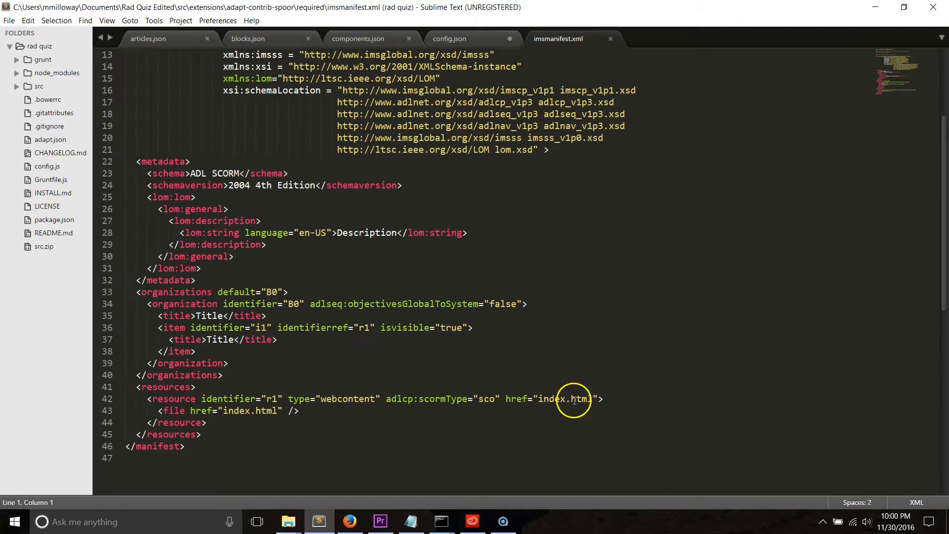
- Change both index.html references in the manifest's resources section to index_lms.html, then save the file and close the editor
click(295, 527)
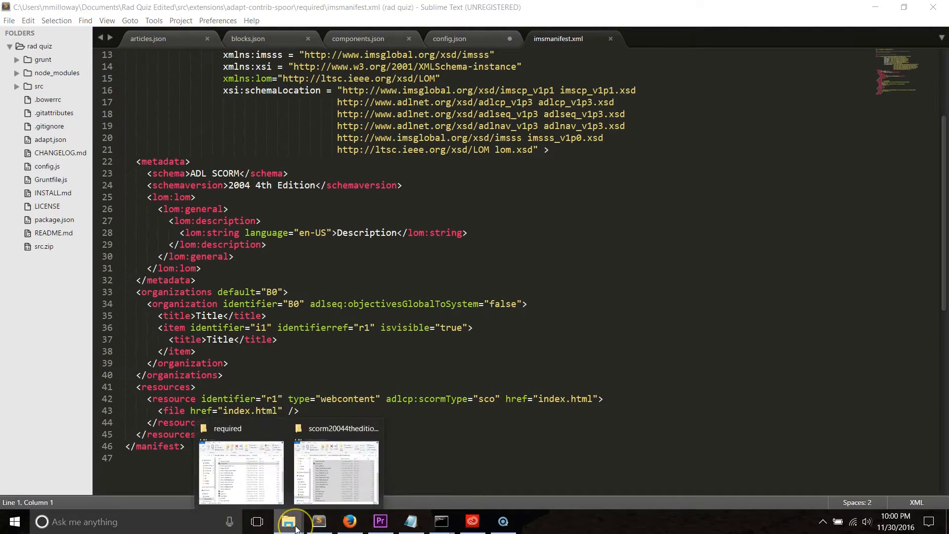
click(250, 483)
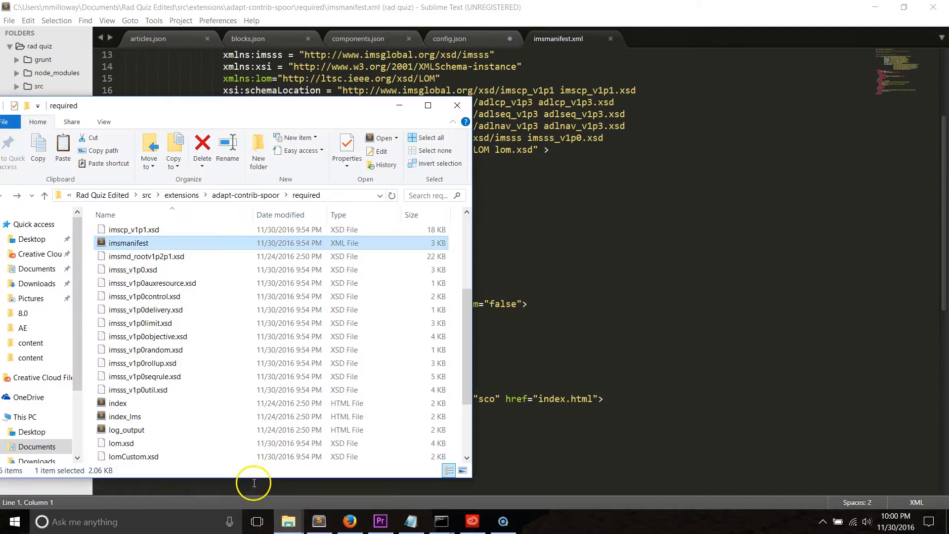
click(174, 381)
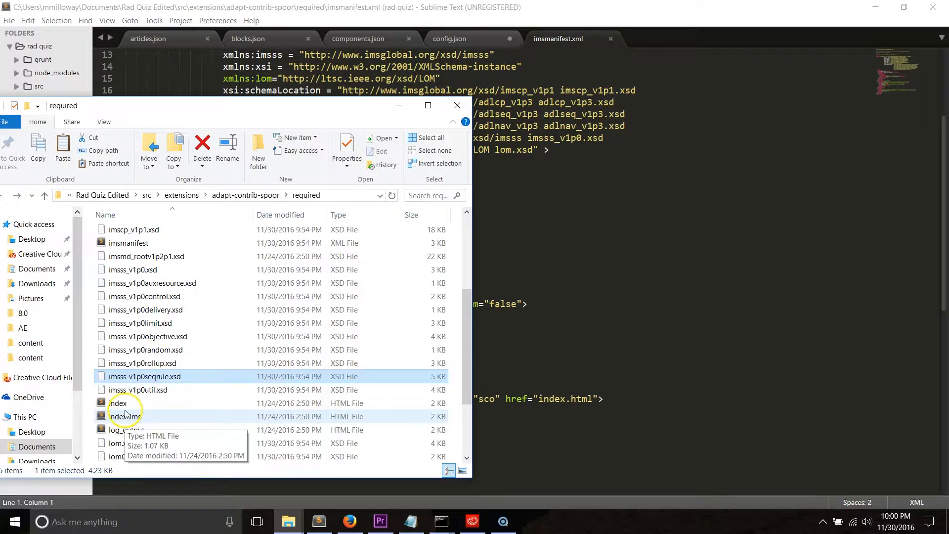
click(635, 414)
click(565, 399)
text(_lms)
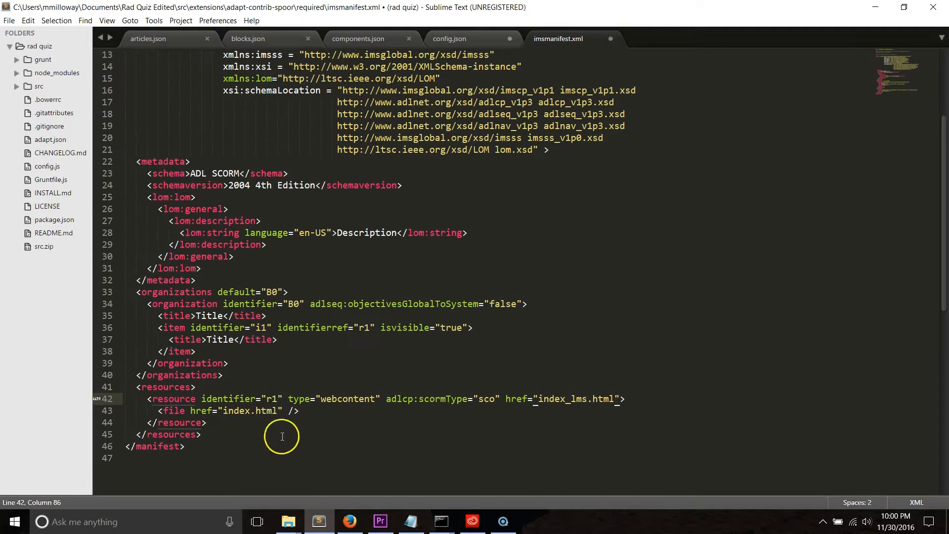
click(252, 410)
text(_lms)
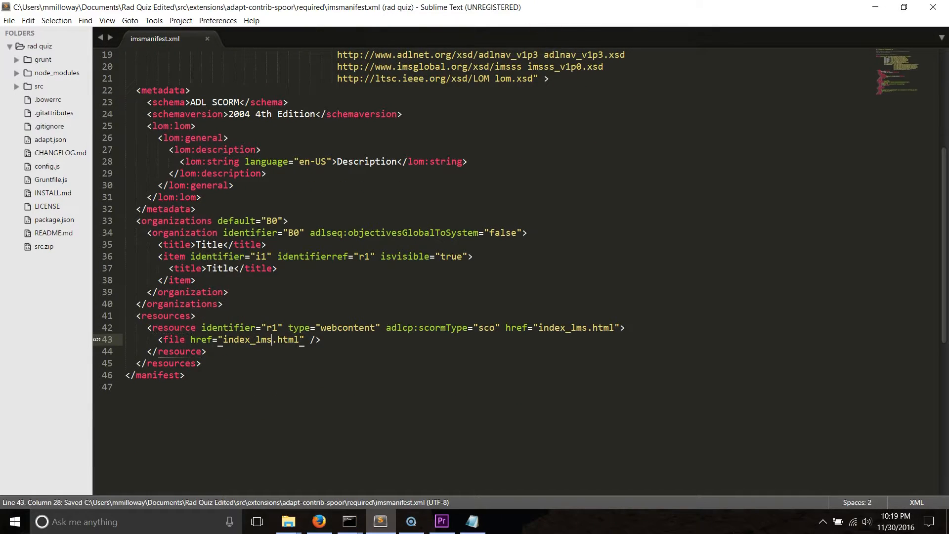
click(933, 6)
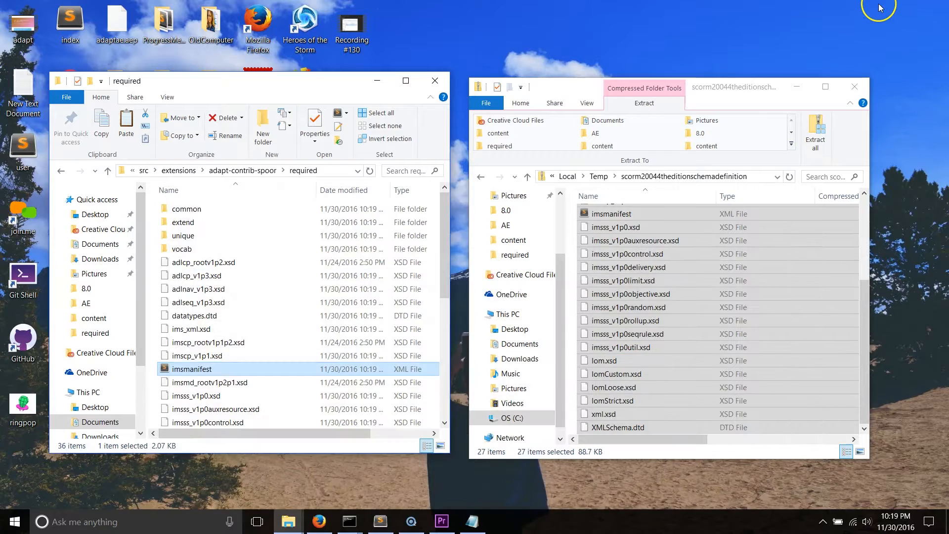
- Switch to the Command Prompt in the rad quiz edited directory and run "grunt build"
click(746, 93)
click(911, 289)
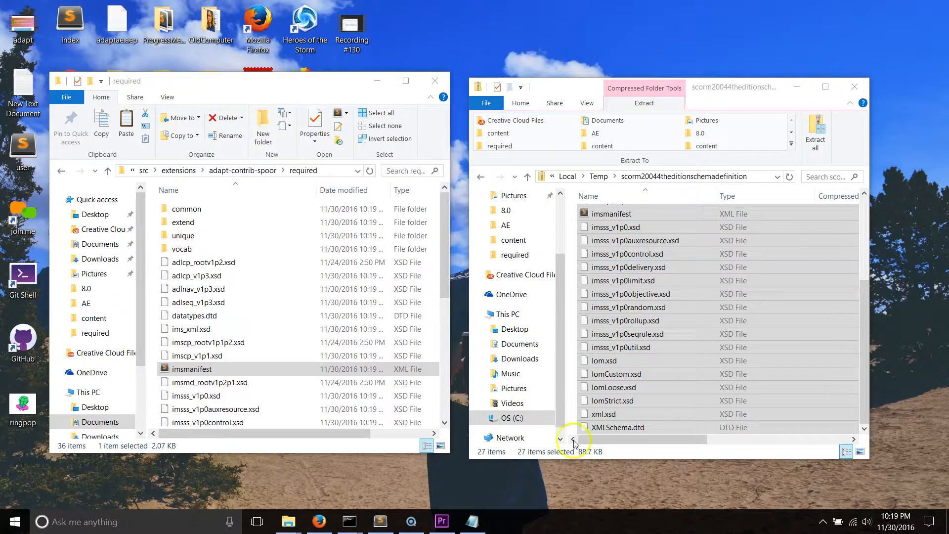
mouse_move(345, 528)
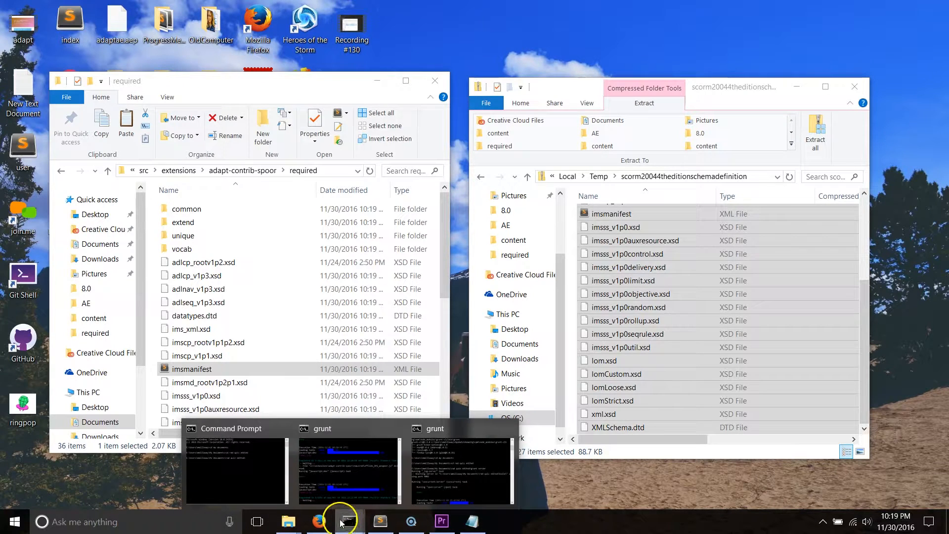
click(253, 474)
click(192, 154)
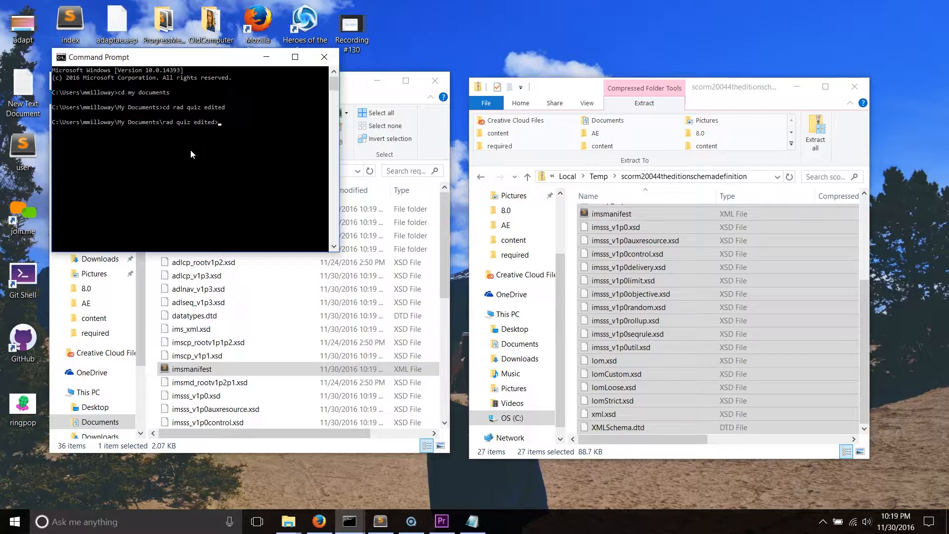
text(grunt build)
key(Return)
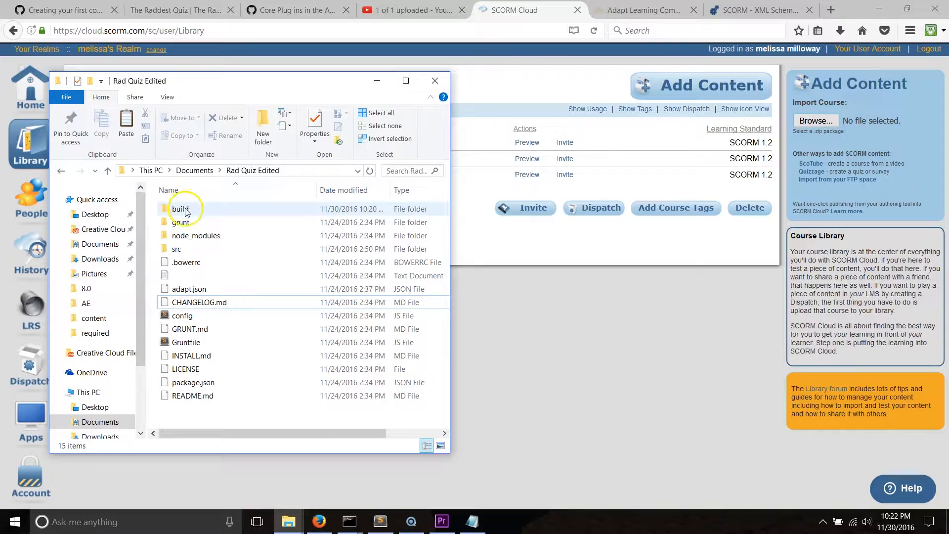
- Compress the build folder in Rad Quiz Edited into a zip file, keeping the name build
right_click(187, 212)
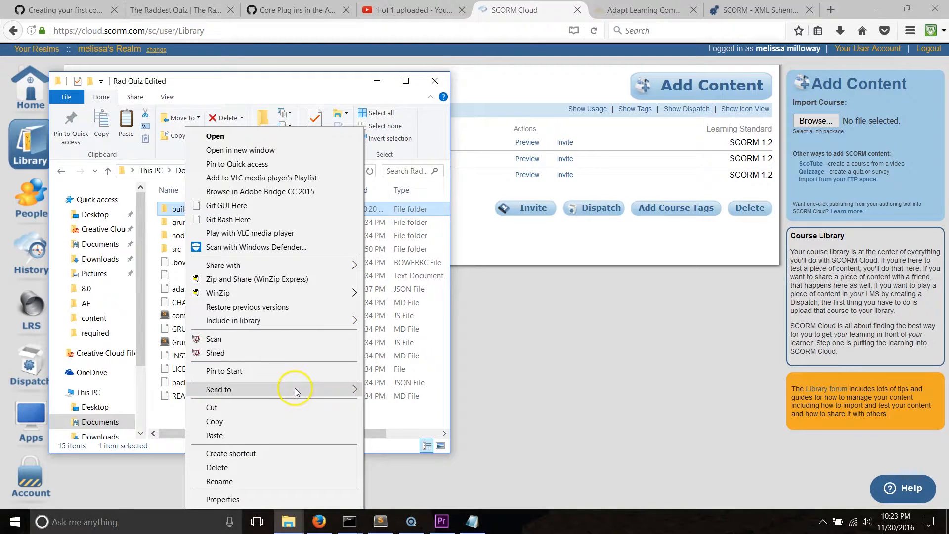
mouse_move(299, 388)
click(434, 408)
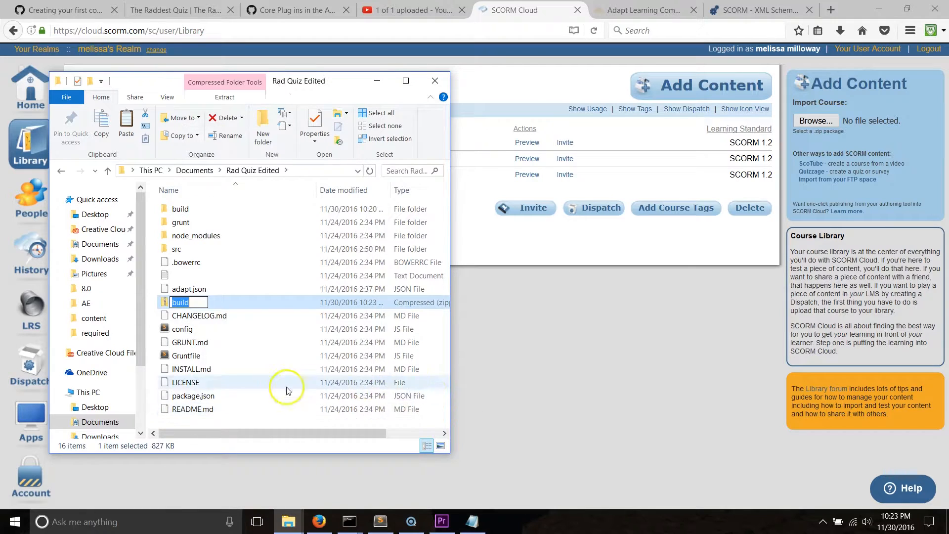
click(252, 424)
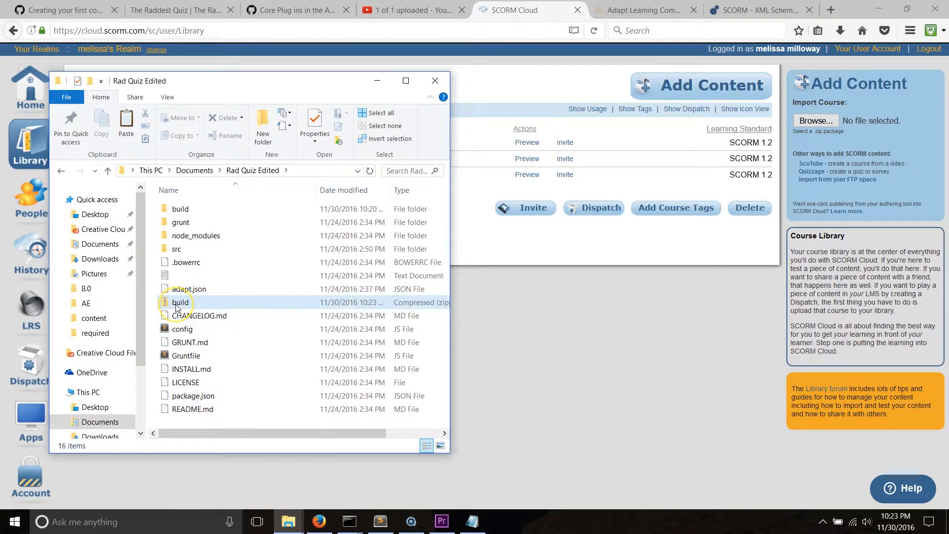
mouse_move(177, 307)
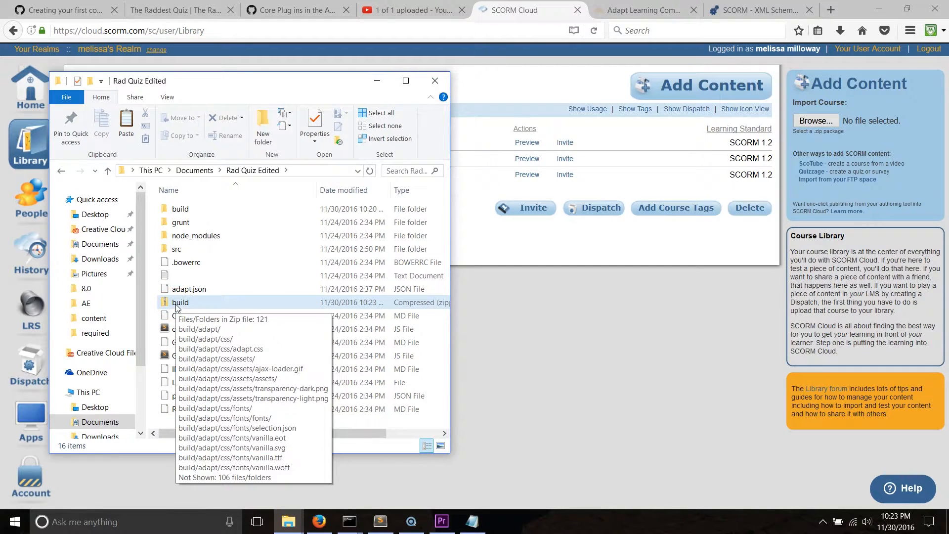
- Switch to SCORM Cloud in the browser and import the build zip from the Desktop as a new course
click(740, 396)
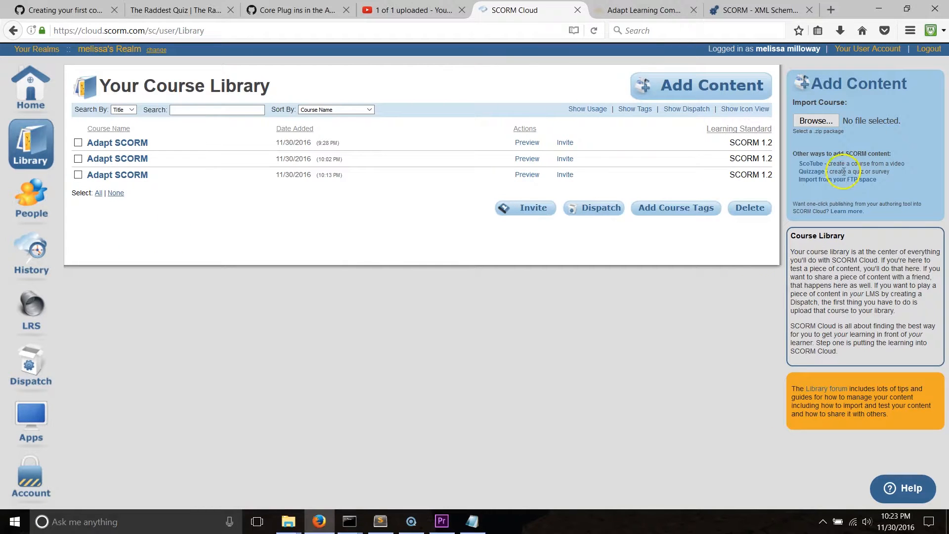
click(816, 122)
drag(465, 88, 467, 145)
click(145, 144)
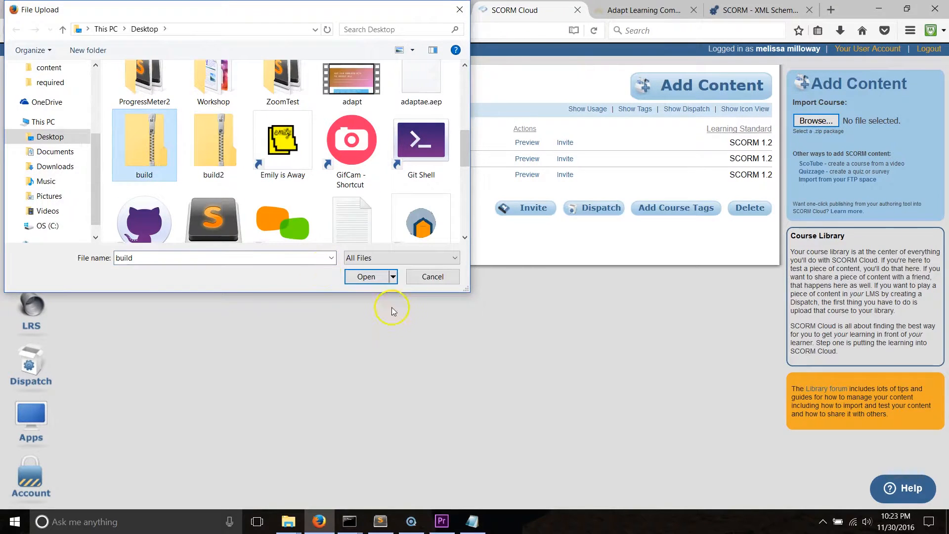
click(377, 280)
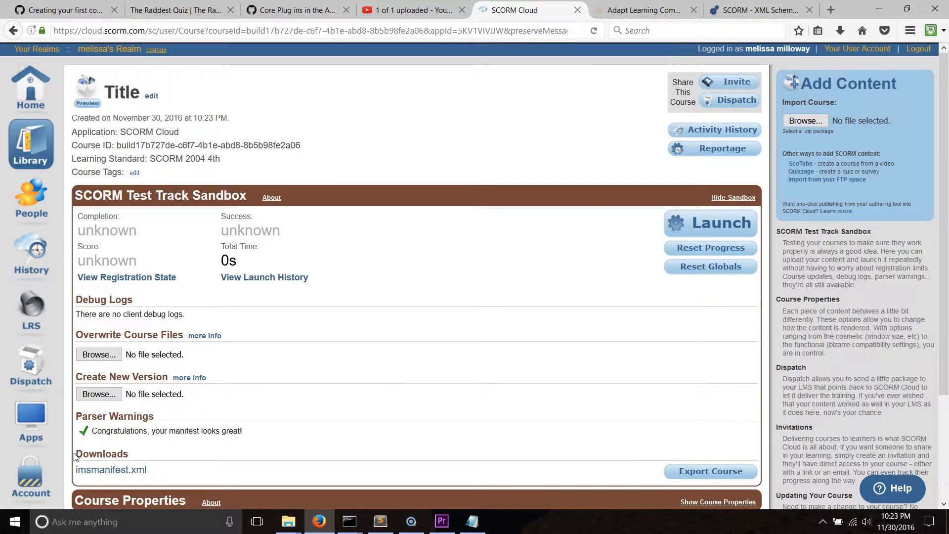
- Check the imported course's learning standard and launch the course in the SCORM Test Track Sandbox
drag(216, 158, 148, 159)
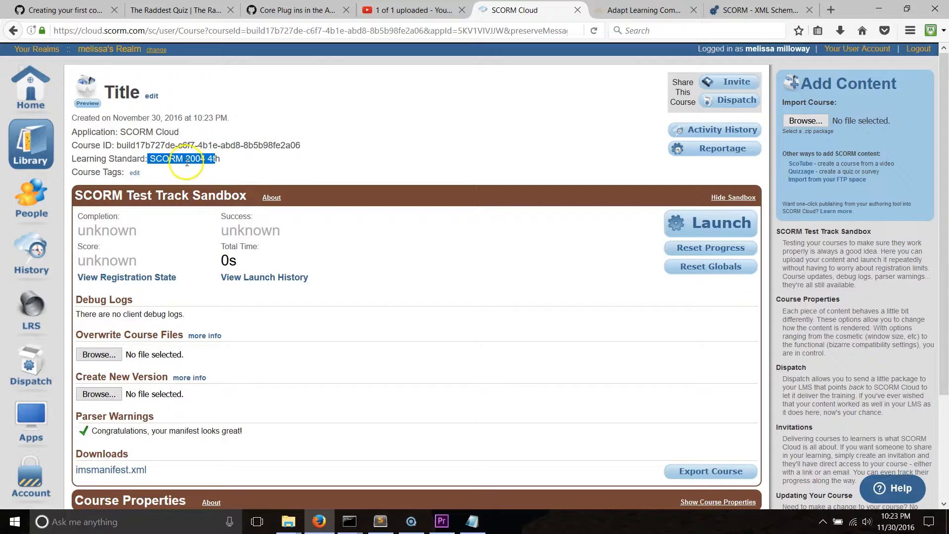
click(222, 159)
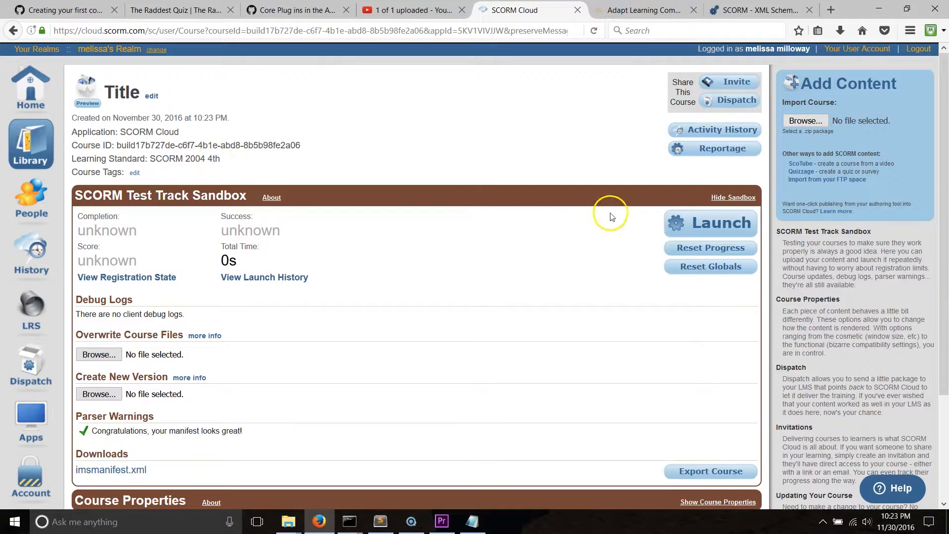
click(686, 224)
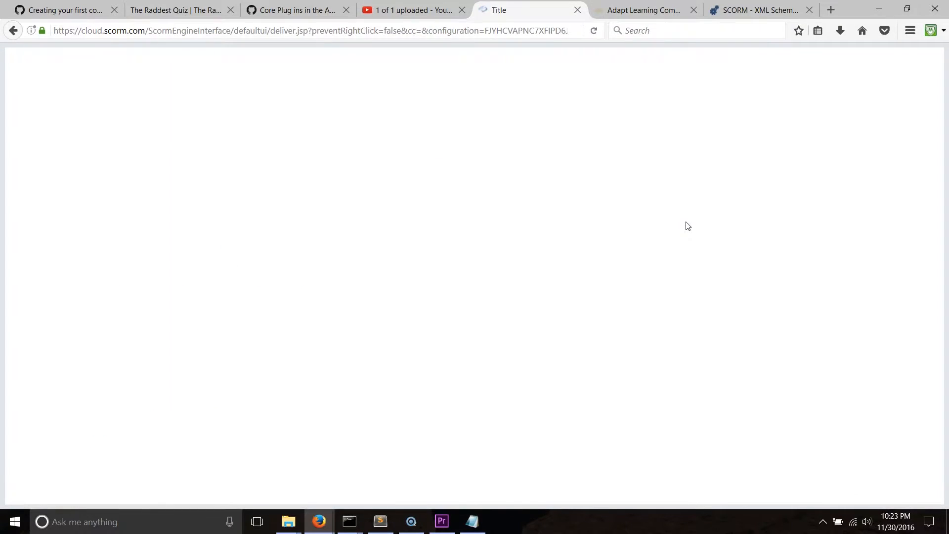
- Answer The Raddest Quiz questions through to the results section, dismissing the answer feedback, and close the course window
click(689, 195)
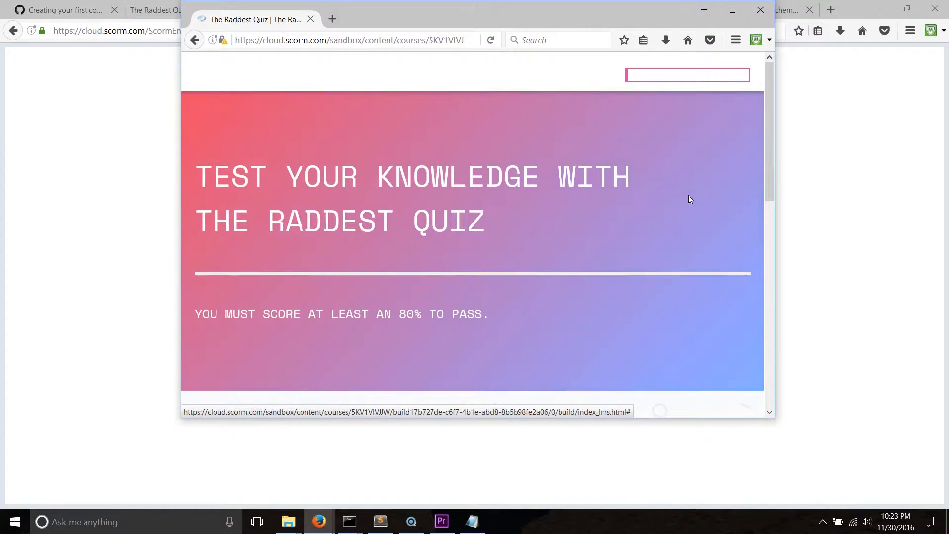
click(661, 227)
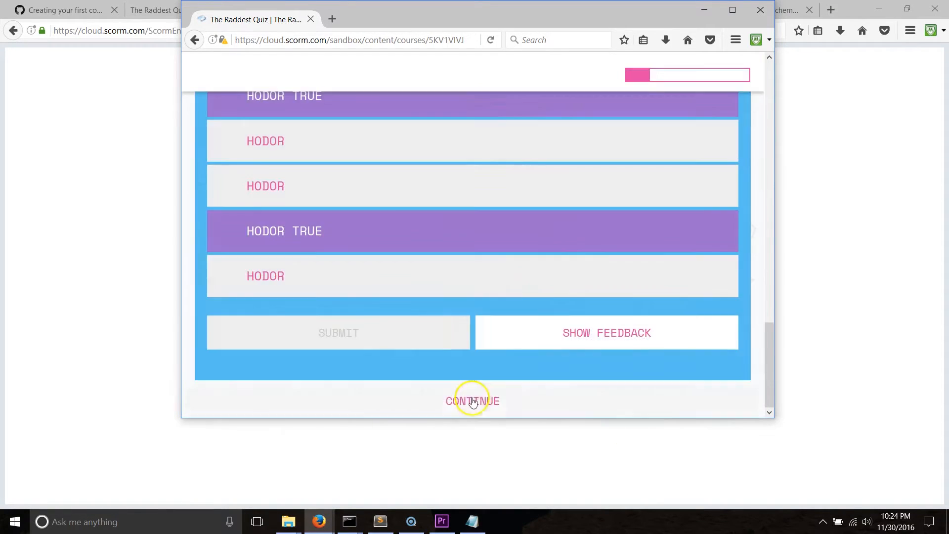
click(472, 402)
click(378, 343)
click(514, 396)
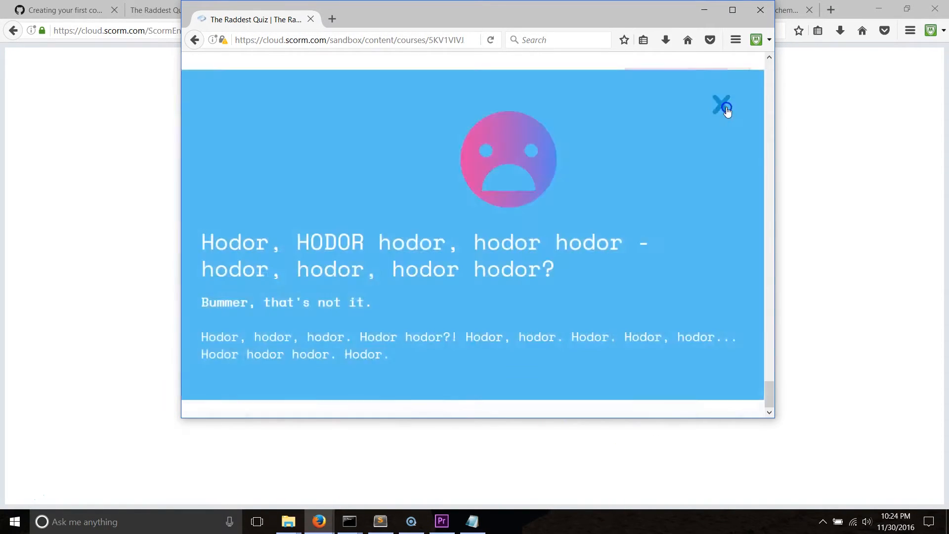
click(723, 106)
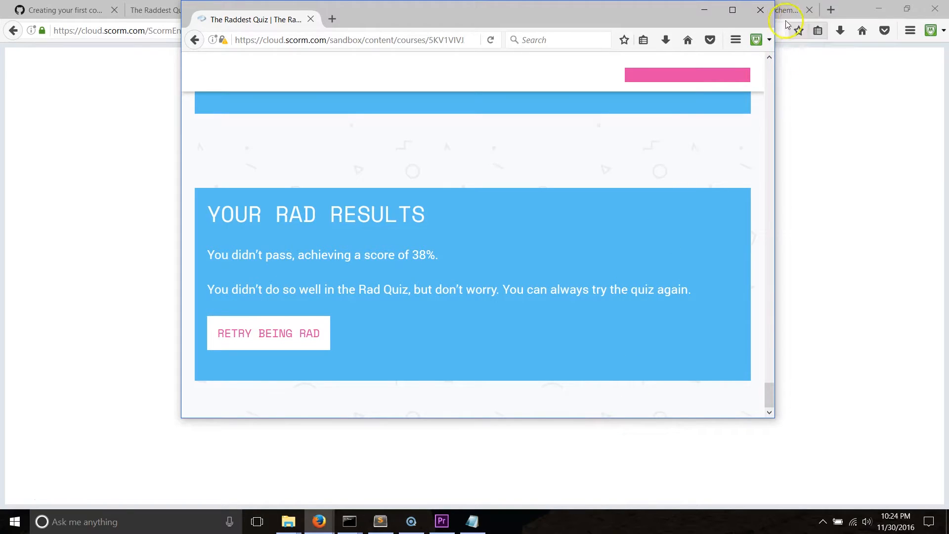
click(761, 9)
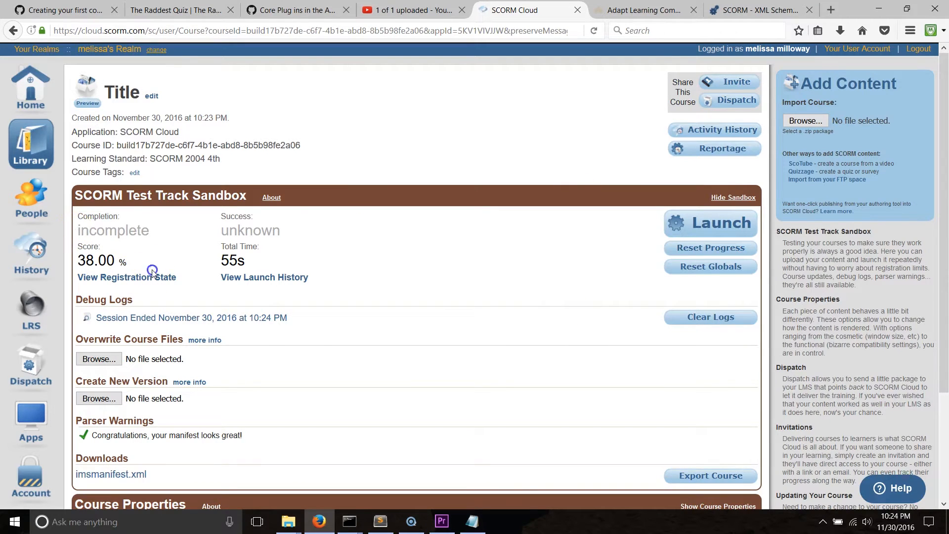
- Check the score and total time reported for the attempt in the SCORM Test Track Sandbox
drag(151, 270, 78, 267)
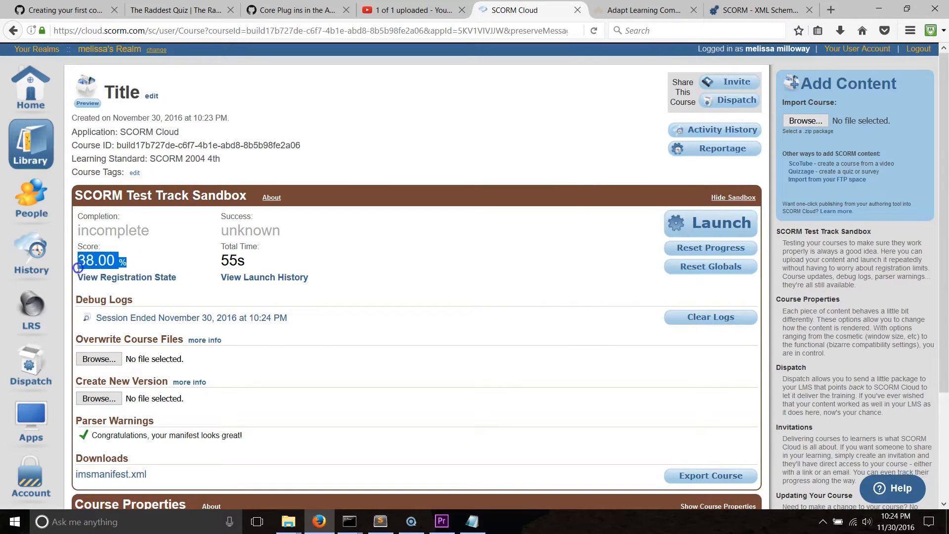
click(122, 267)
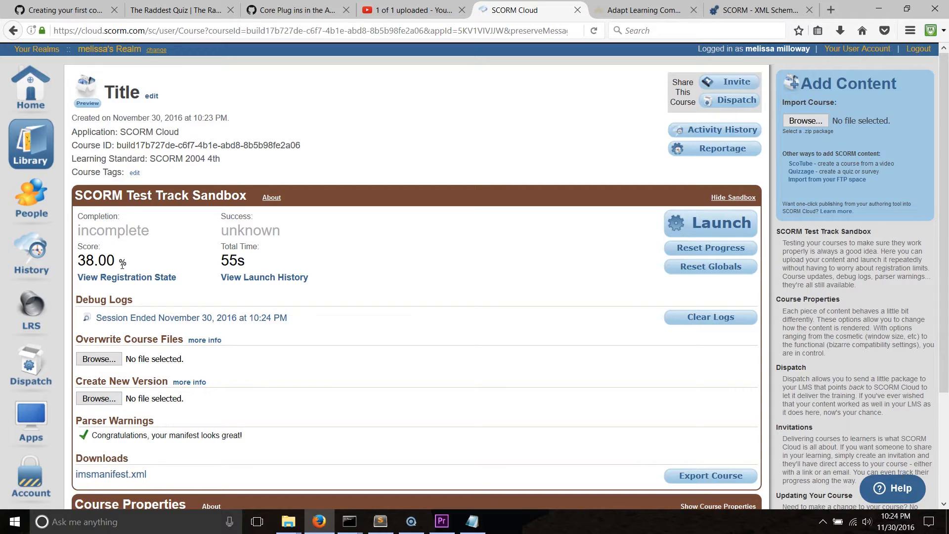
click(205, 261)
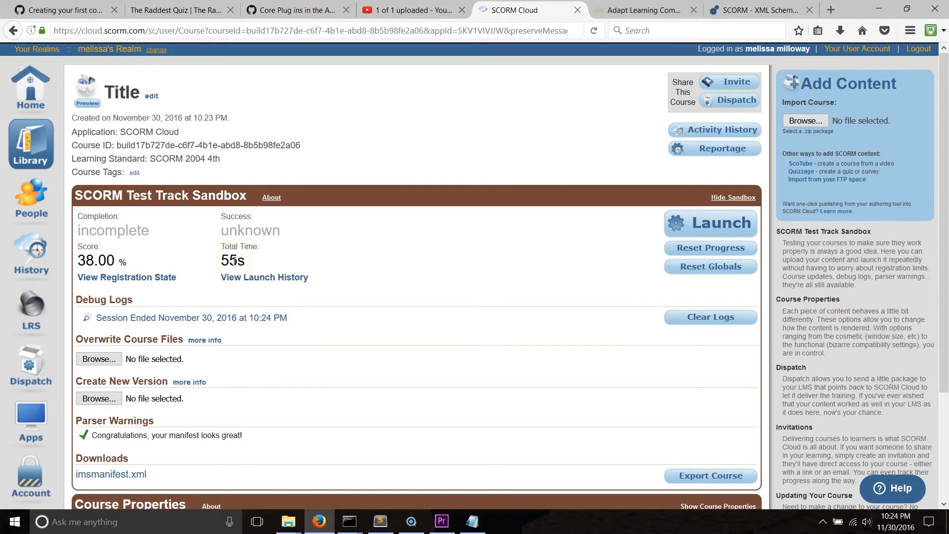